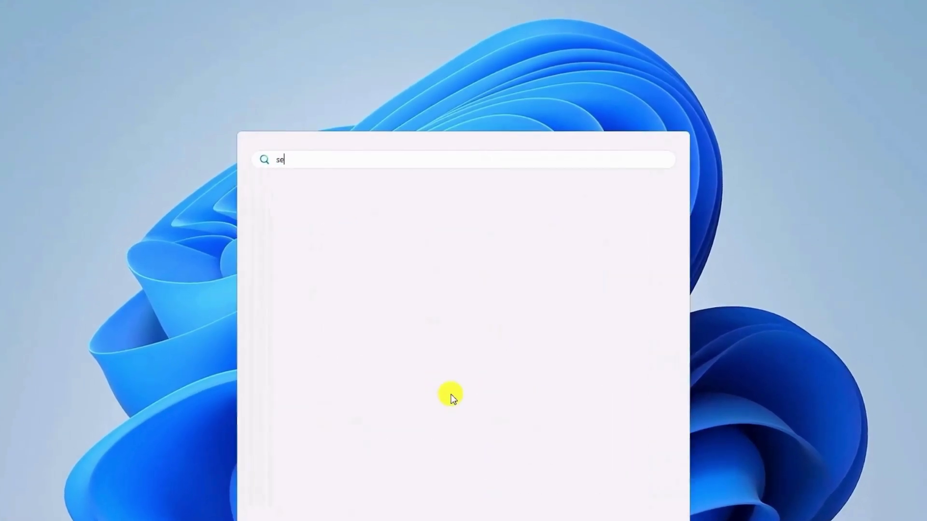
Launch Services from the Start search and select the Background Intelligent Transfer Service row.
{"action": "key", "text": "Return"}
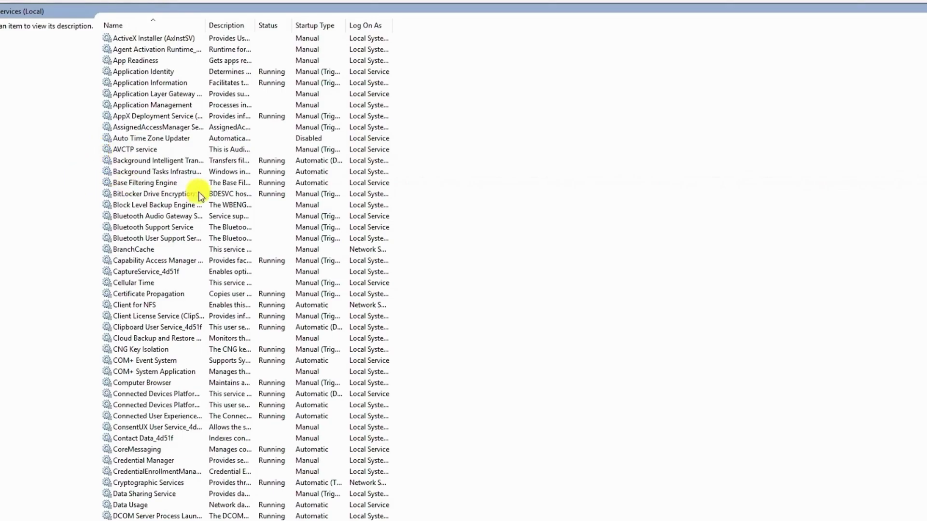
{"action": "left_click", "coordinate": [158, 160]}
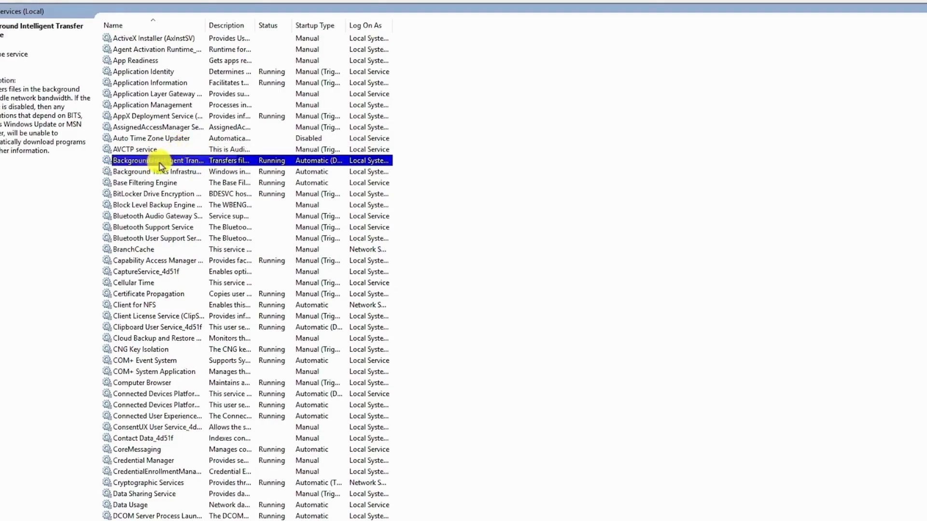
Start BITS in its properties dialog, set startup type to Automatic, and apply the change.
{"action": "double_click", "coordinate": [246, 163]}
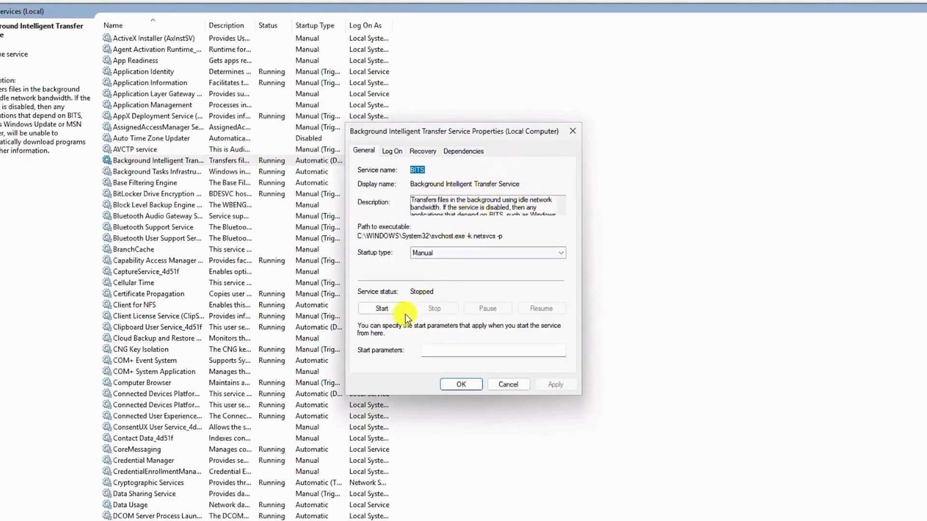
{"action": "left_click", "coordinate": [384, 310]}
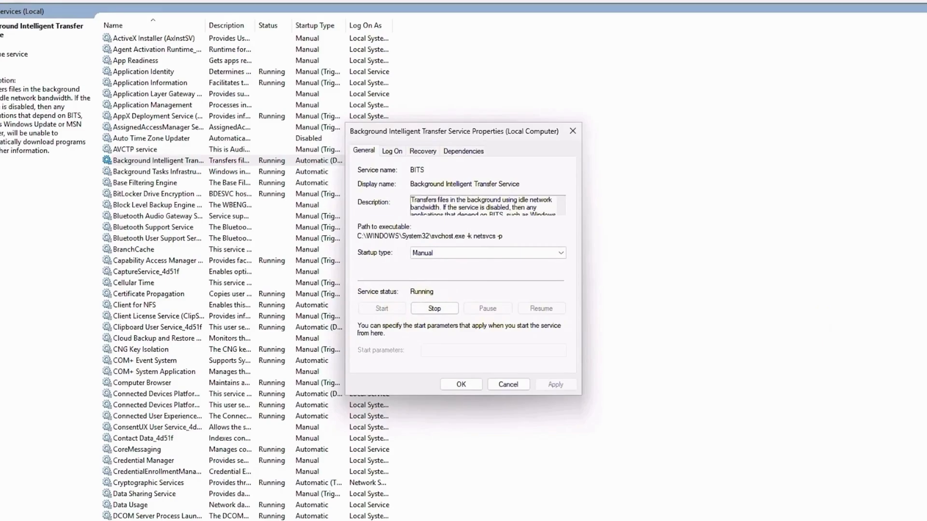
{"action": "left_click", "coordinate": [559, 253]}
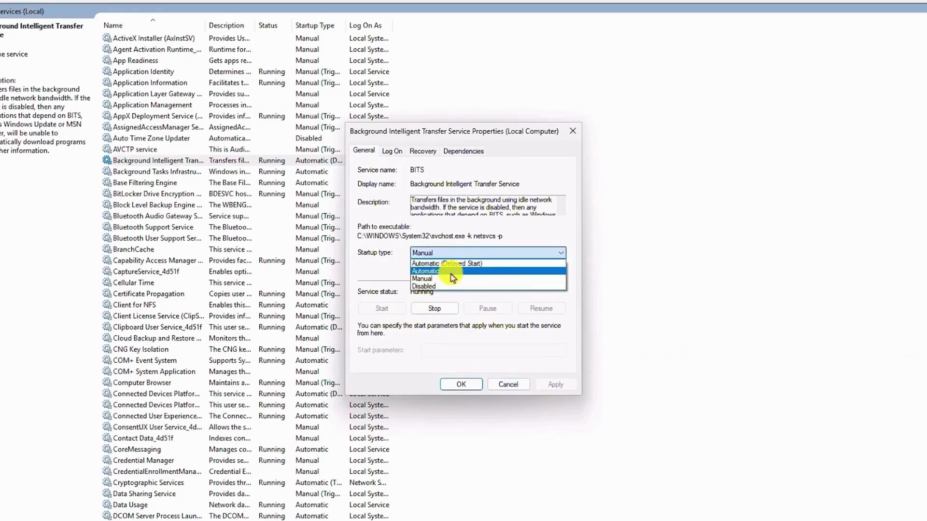
{"action": "left_click", "coordinate": [451, 272]}
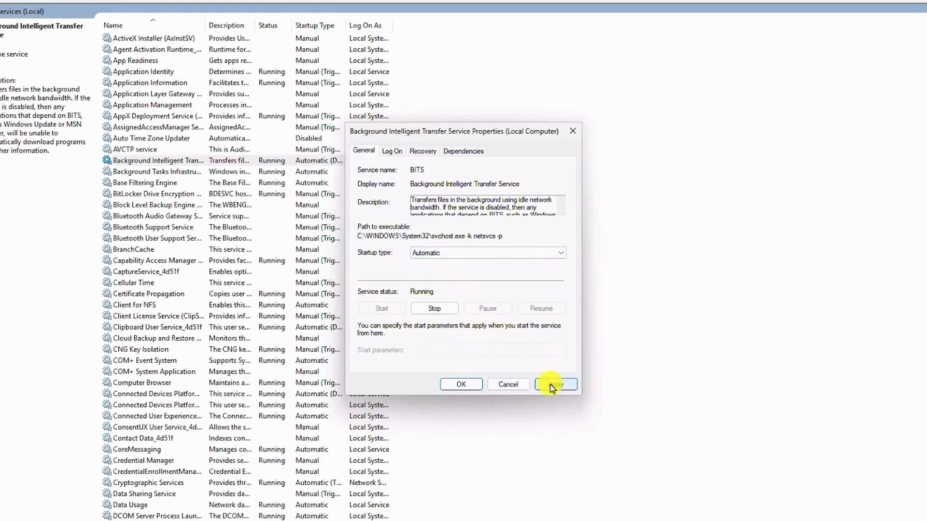
{"action": "left_click", "coordinate": [552, 386]}
{"action": "left_click", "coordinate": [474, 386]}
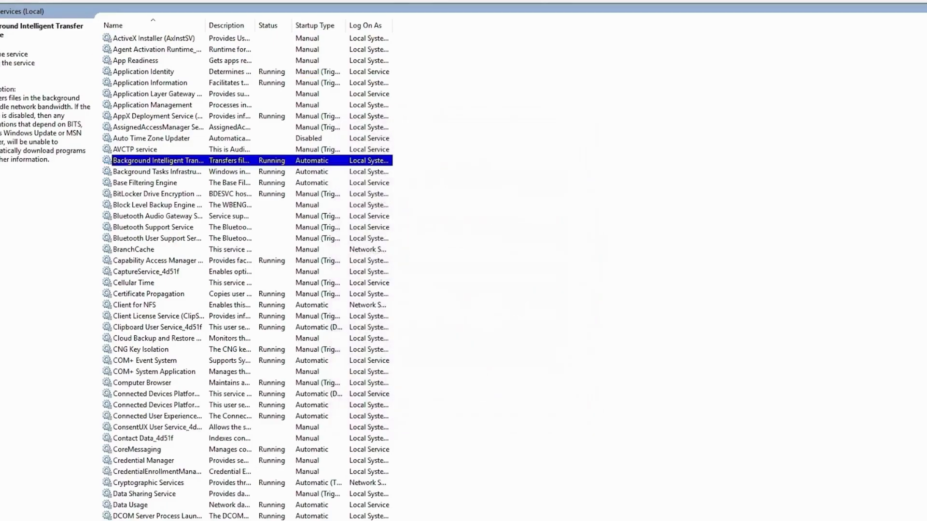
Jump through the W entries in the services list to select Windows Update.
{"action": "left_click", "coordinate": [145, 240]}
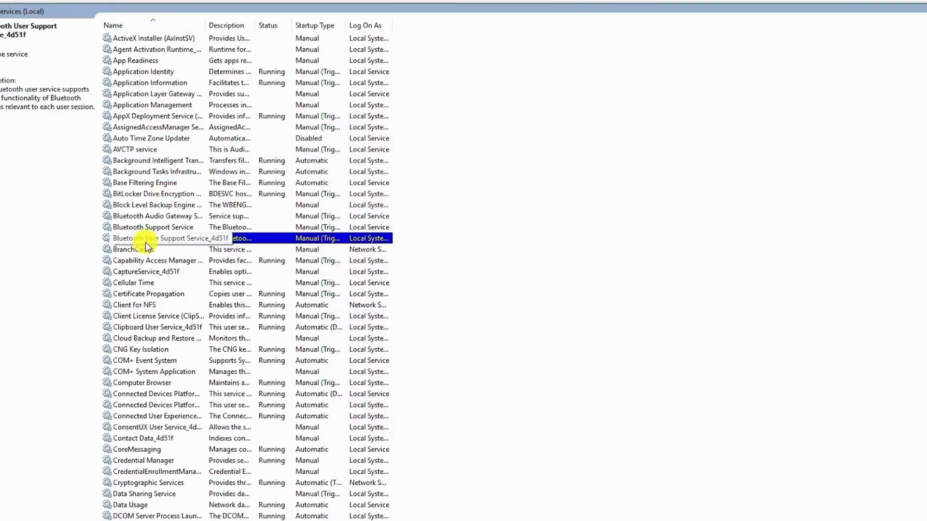
{"action": "key", "text": "w"}
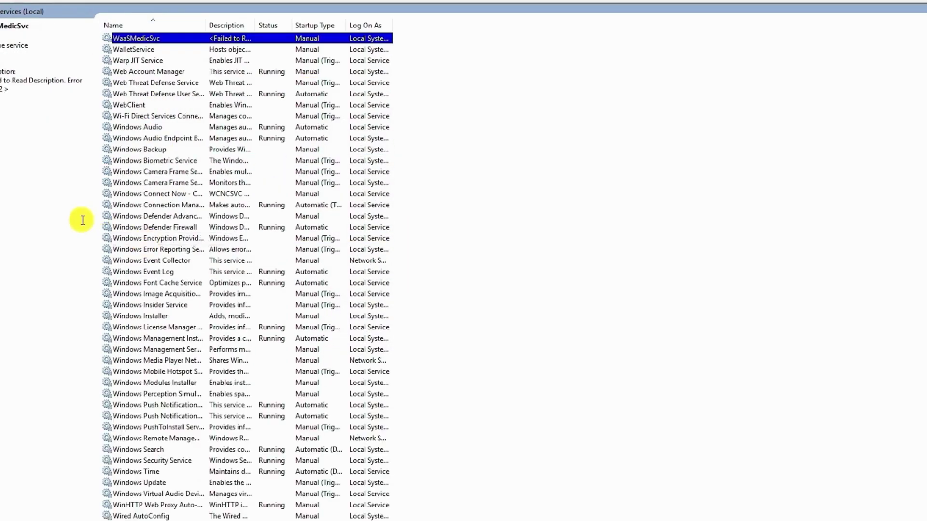
{"action": "key", "text": "w"}
{"action": "key", "text": "w"}
{"action": "key", "text": "w"}
{"action": "key", "text": "w"}
{"action": "key", "text": "w"}
{"action": "key", "text": "w"}
{"action": "key", "text": "w"}
{"action": "key", "text": "w"}
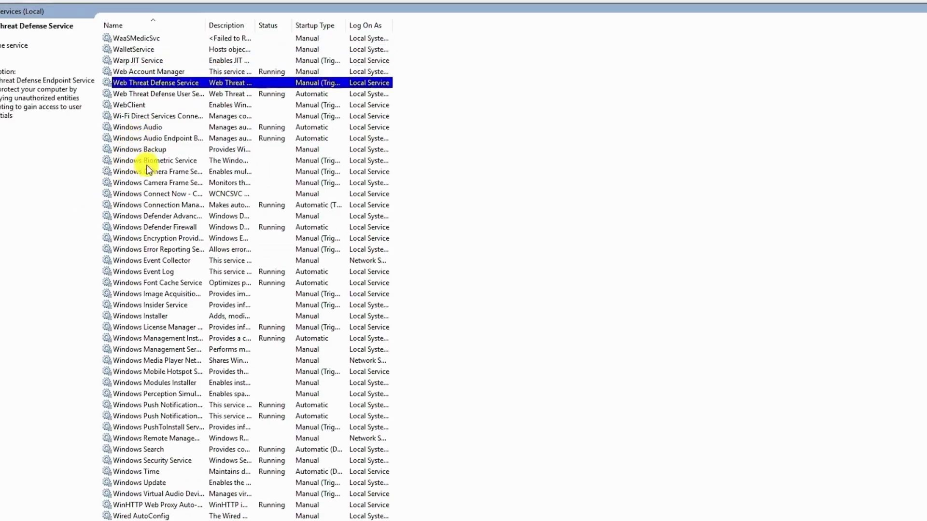
{"action": "left_click", "coordinate": [156, 483]}
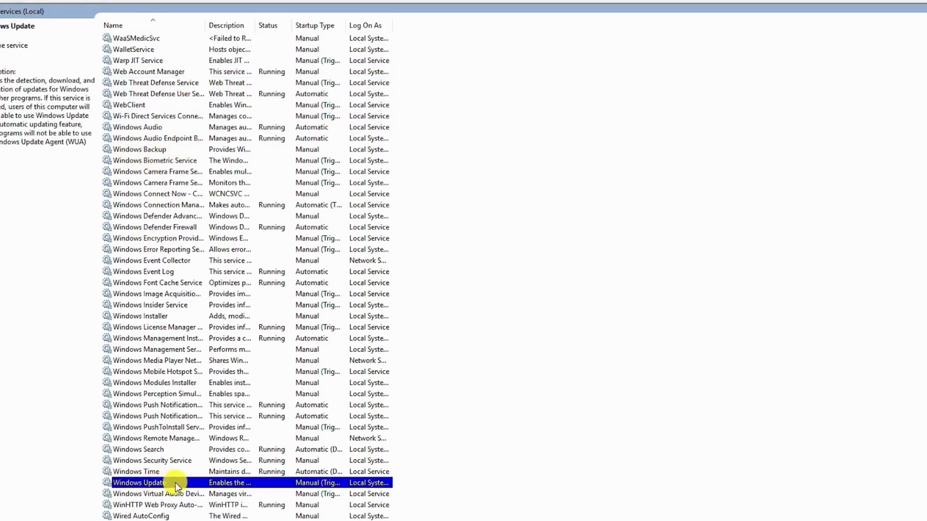
Start Windows Update and set its startup type to Automatic, applying and confirming.
{"action": "double_click", "coordinate": [175, 483]}
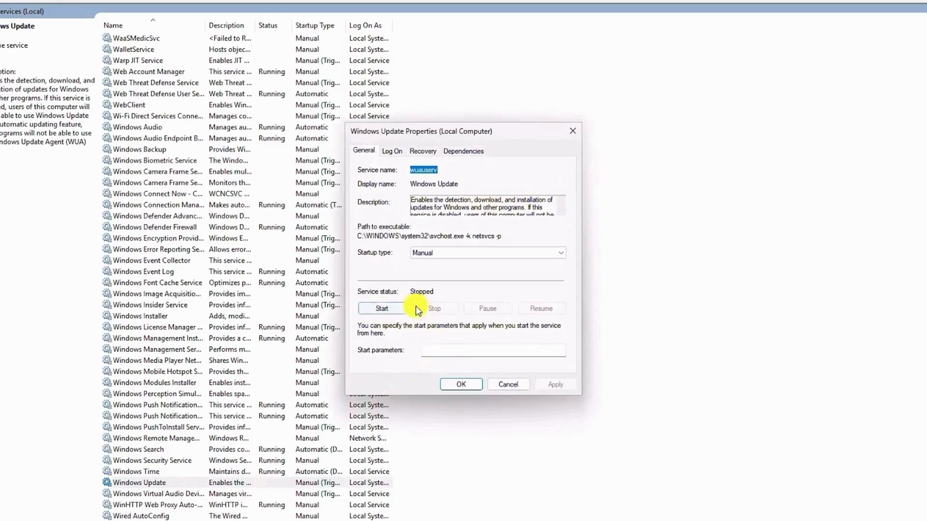
{"action": "left_click", "coordinate": [394, 309]}
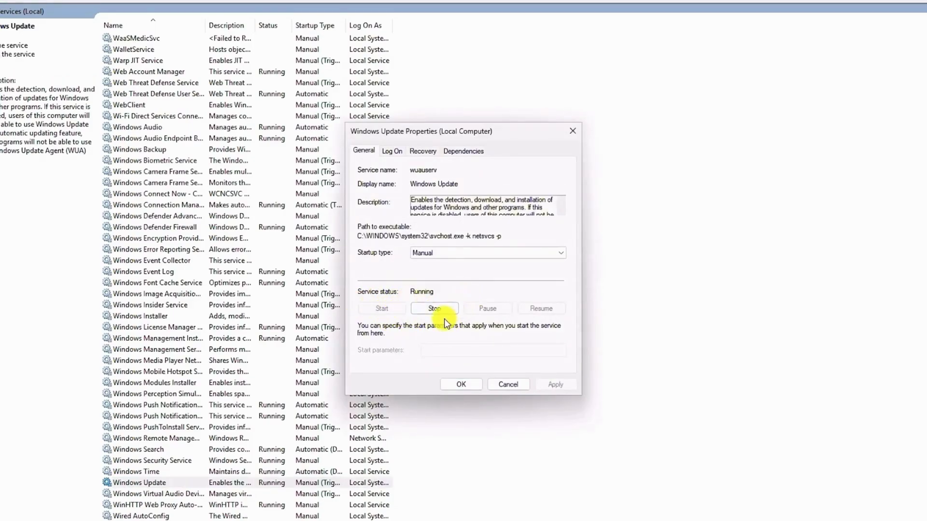
{"action": "left_click", "coordinate": [453, 253]}
{"action": "left_click", "coordinate": [441, 271]}
{"action": "left_click", "coordinate": [565, 389]}
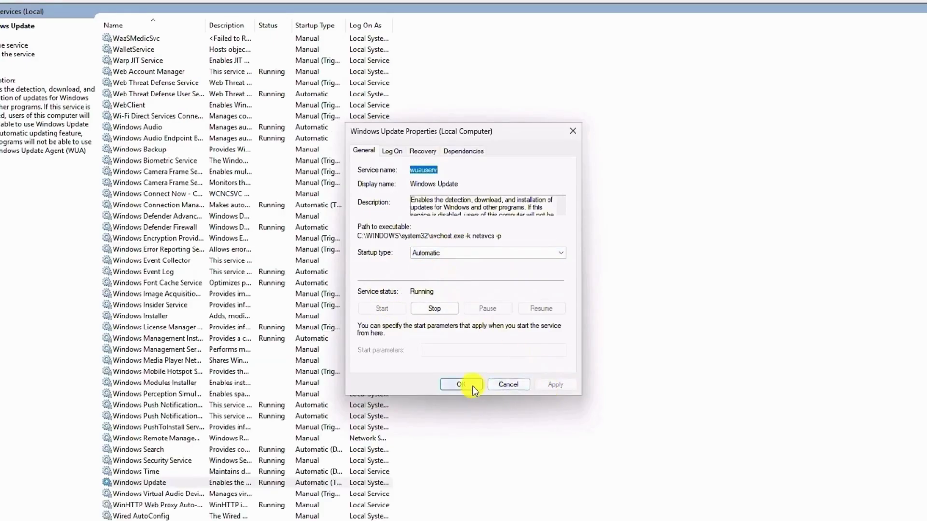
{"action": "left_click", "coordinate": [472, 386]}
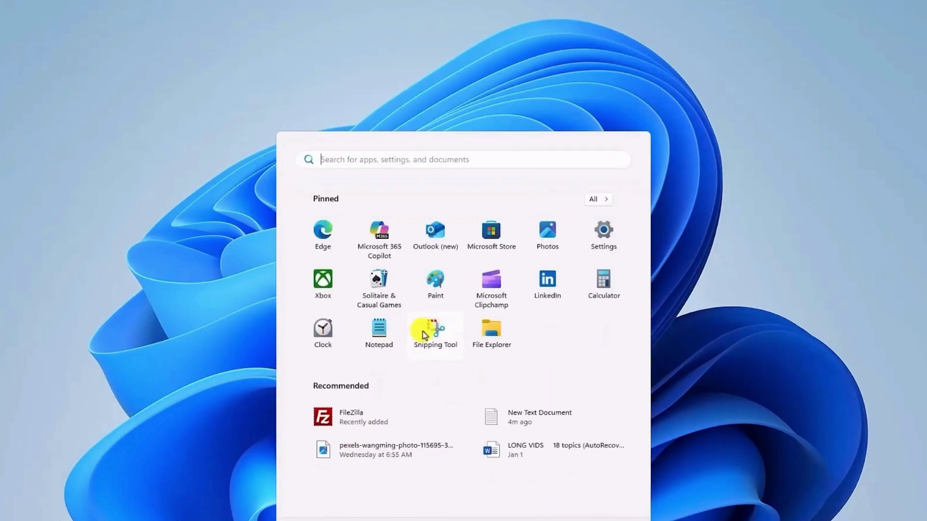
Launch Command Prompt as administrator via 'cmd', approve the UAC prompt, and centre the window.
{"action": "type", "text": "cmd"}
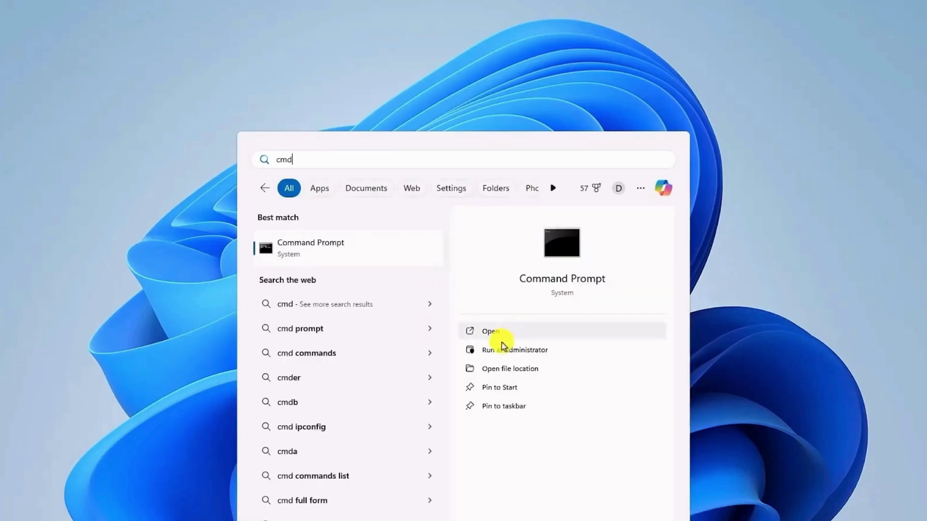
{"action": "left_click", "coordinate": [534, 357]}
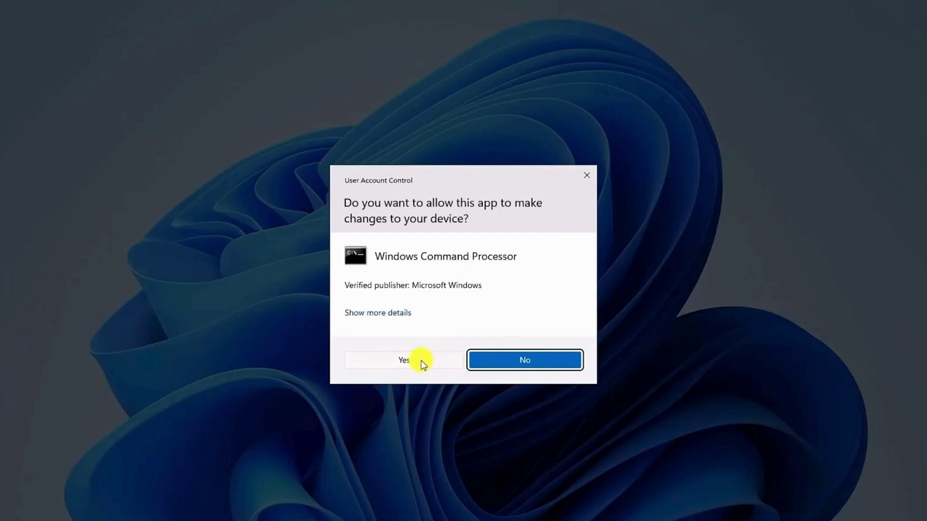
{"action": "left_click", "coordinate": [406, 361]}
{"action": "left_click_drag", "start_coordinate": [295, 1], "coordinate": [526, 127]}
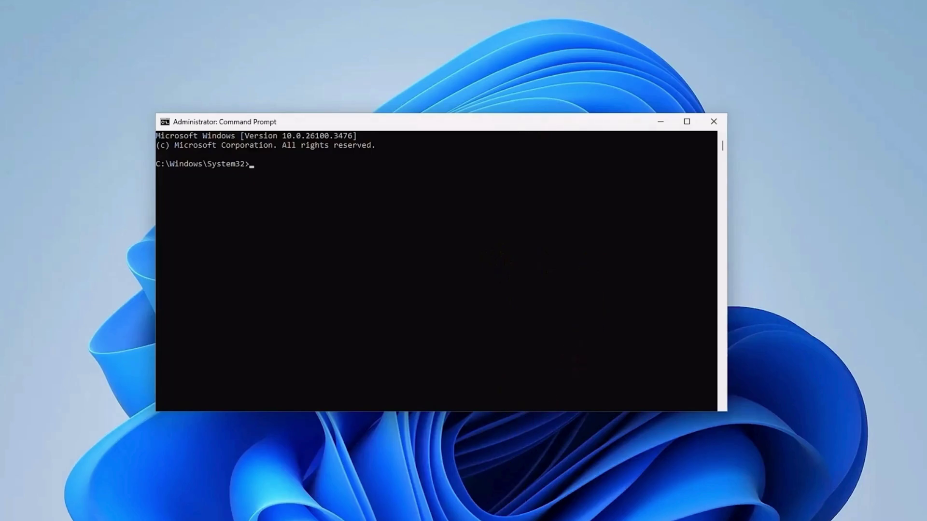
Copy the DISM /Online /Cleanup-Image /RestoreHealth line from the Notepad notes.
{"action": "key", "text": "alt+Tab"}
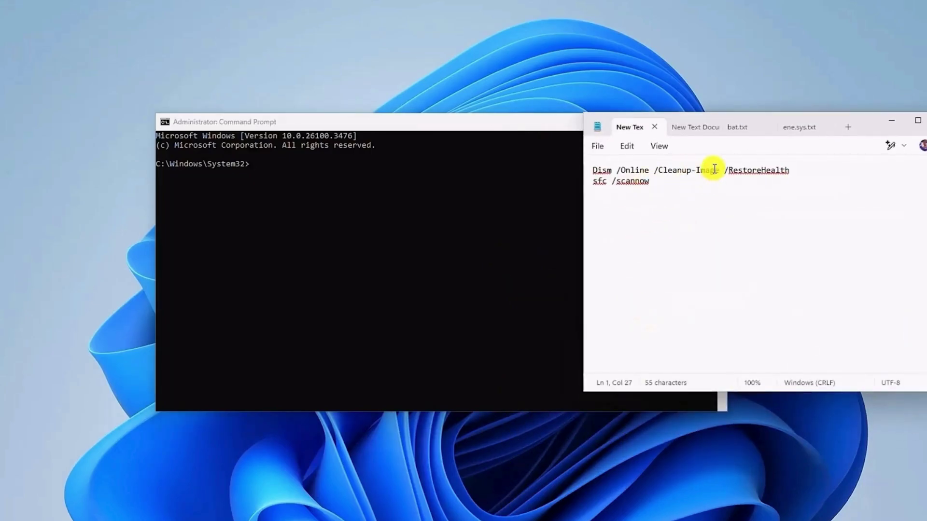
{"action": "triple_click", "coordinate": [714, 169]}
{"action": "key", "text": "cmd+c"}
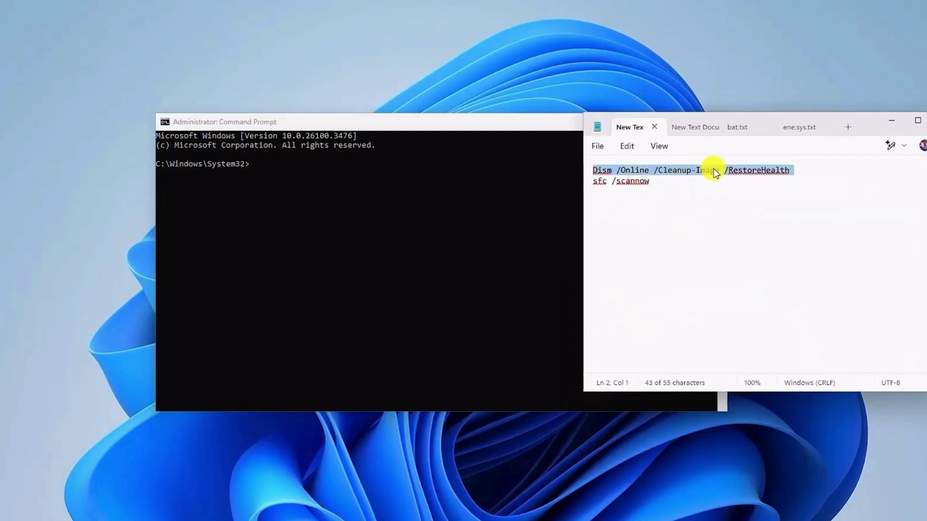
{"action": "left_click", "coordinate": [892, 120]}
Paste the DISM RestoreHealth command into the elevated console and run it.
{"action": "left_click", "coordinate": [338, 181]}
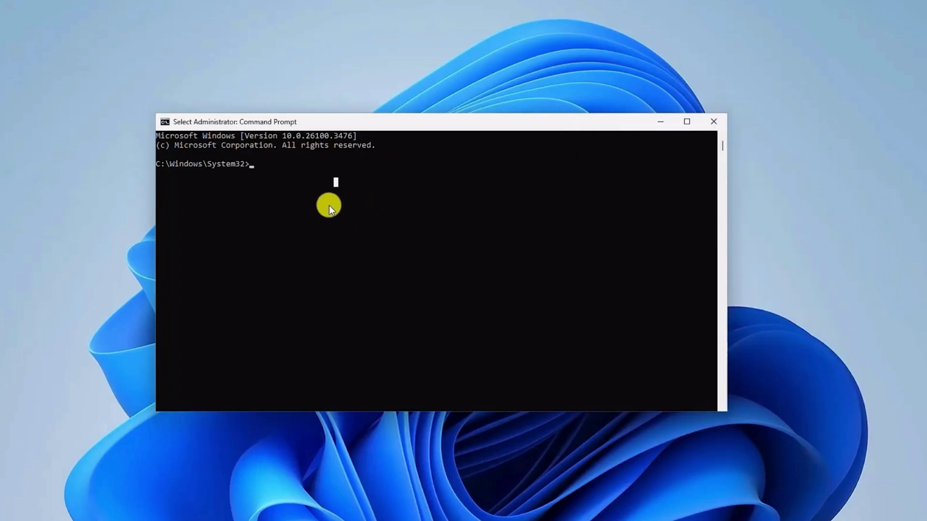
{"action": "right_click", "coordinate": [391, 123]}
{"action": "mouse_move", "coordinate": [454, 212]}
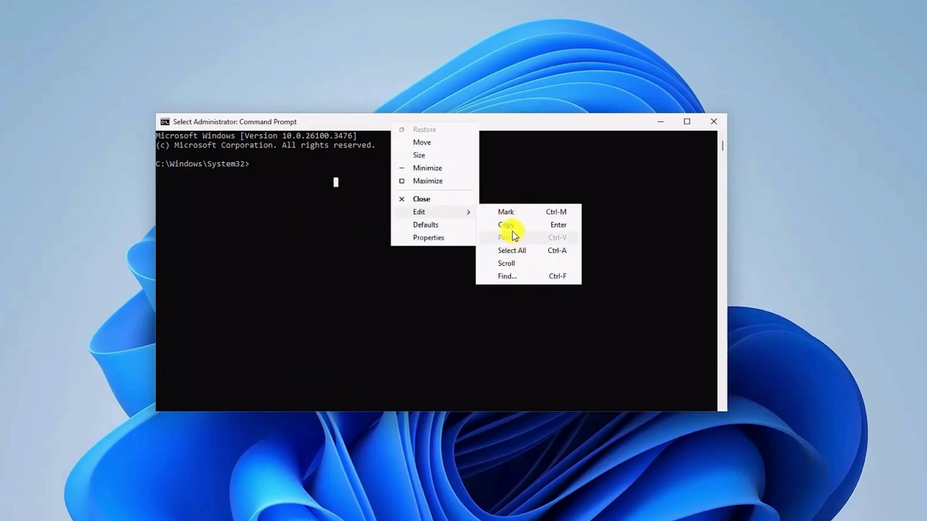
{"action": "right_click", "coordinate": [355, 169]}
{"action": "key", "text": "Return"}
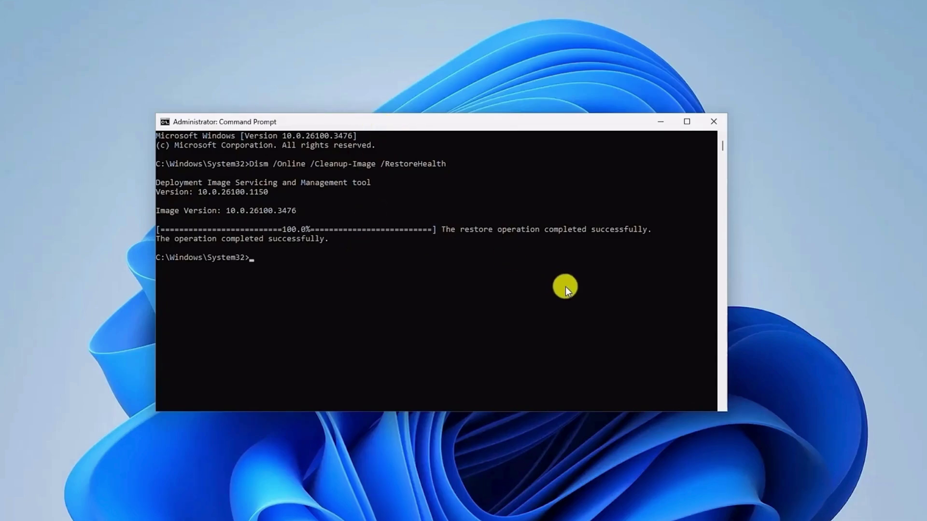
Copy the 'sfc /scannow' line from the Notepad notes.
{"action": "key", "text": "alt+Tab"}
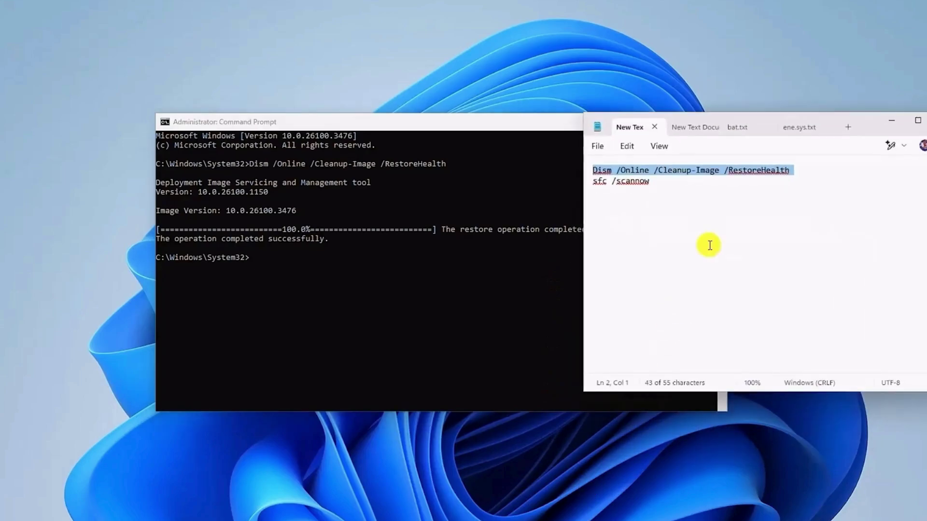
{"action": "triple_click", "coordinate": [604, 179]}
{"action": "key", "text": "cmd+c"}
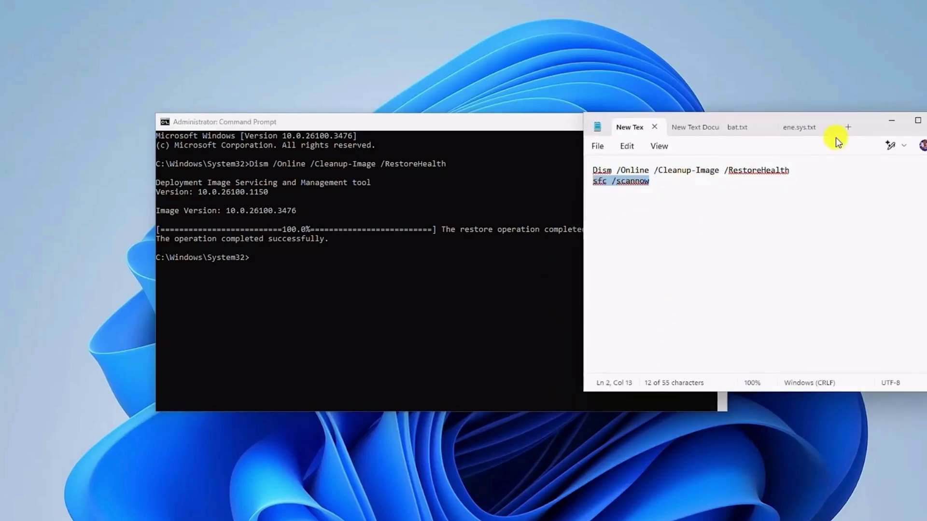
{"action": "left_click", "coordinate": [892, 120]}
Paste sfc /scannow into the elevated console and run the system file check.
{"action": "left_click", "coordinate": [402, 262]}
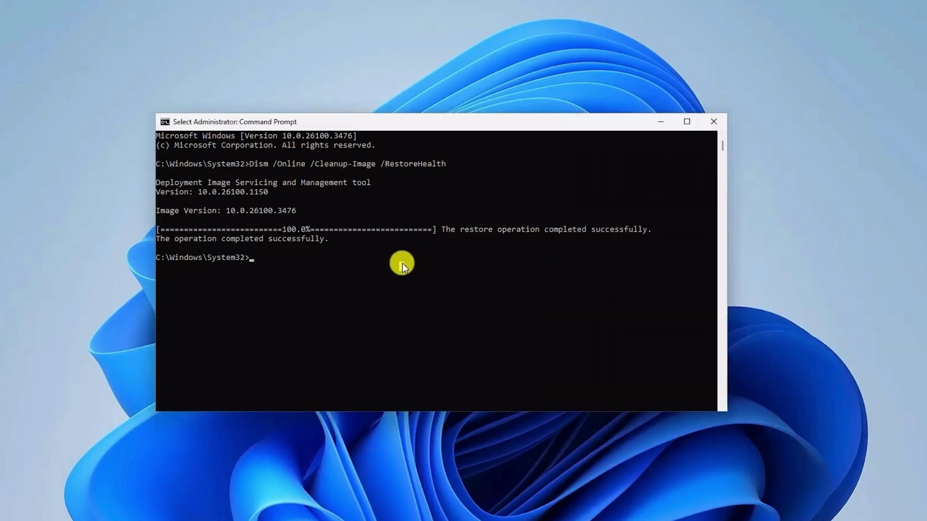
{"action": "right_click", "coordinate": [383, 121]}
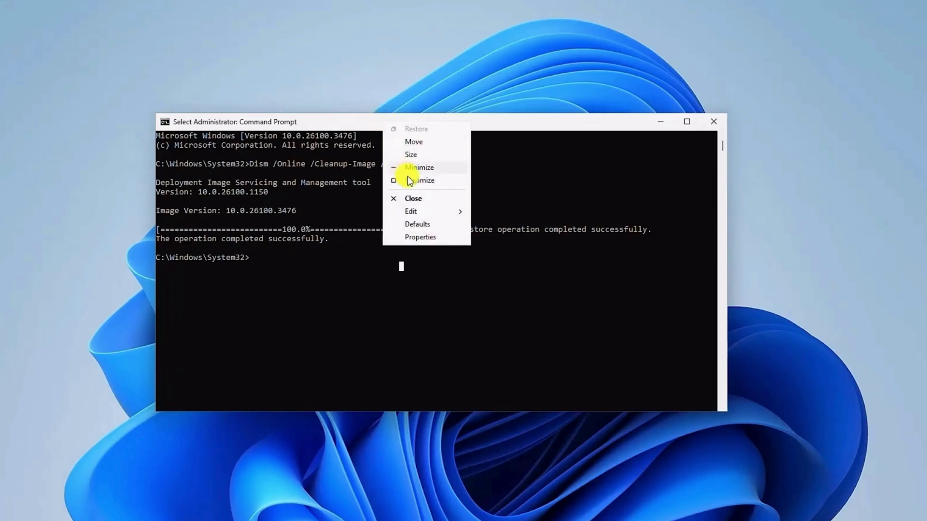
{"action": "mouse_move", "coordinate": [435, 211]}
{"action": "right_click", "coordinate": [435, 279]}
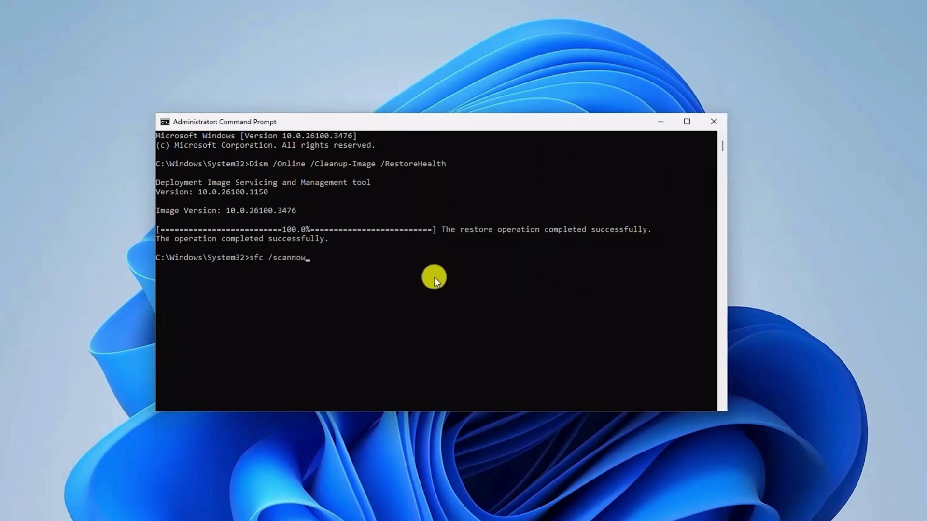
{"action": "key", "text": "Return"}
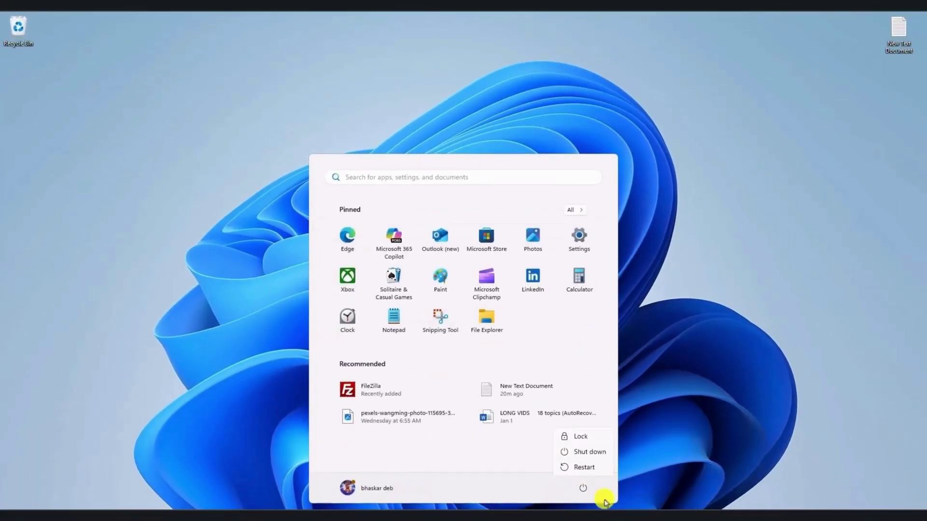
Restart the PC using the Start menu's Power options.
{"action": "left_click", "coordinate": [590, 472]}
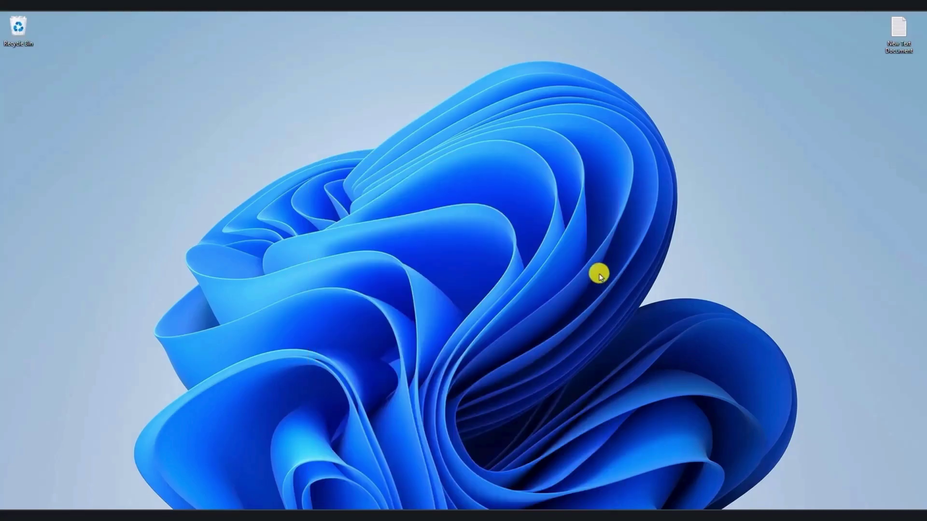